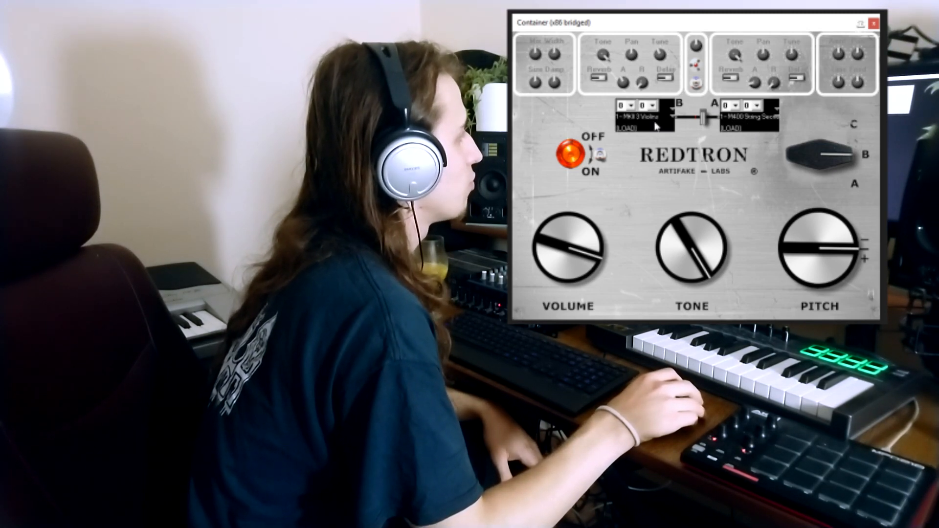
# Step: Load the M400 String Section sound into Redtron's second sound slot
pyautogui.click(744, 125)
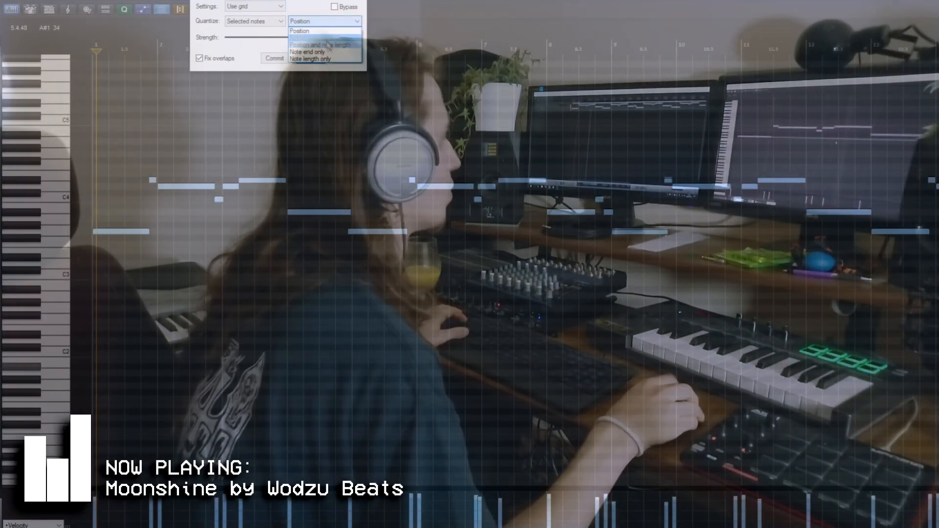
# Step: Quantize the selected notes of the recorded melody to the grid and review the edited part
pyautogui.click(317, 38)
pyautogui.click(309, 59)
pyautogui.scroll(10, 493, 227)
pyautogui.scroll(-10, 494, 227)
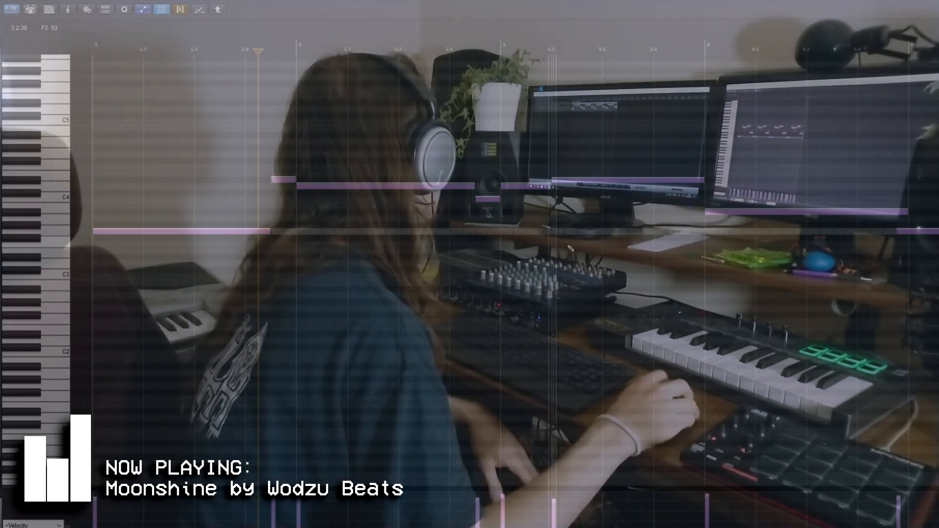
pyautogui.scroll(-3, 570, 248)
pyautogui.scroll(-3, 783, 188)
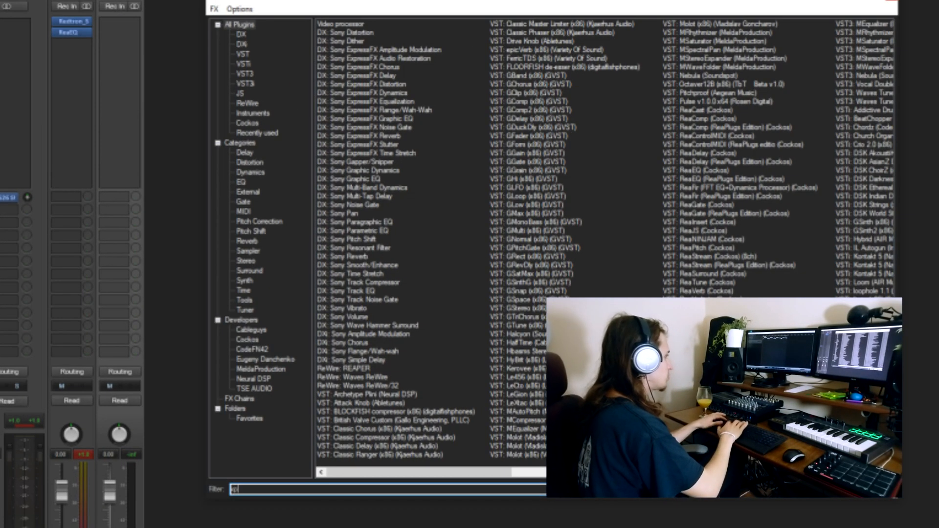
# Step: Search the plugins for the Xpand instrument for the second track and open that track's name for editing
pyautogui.write('en')
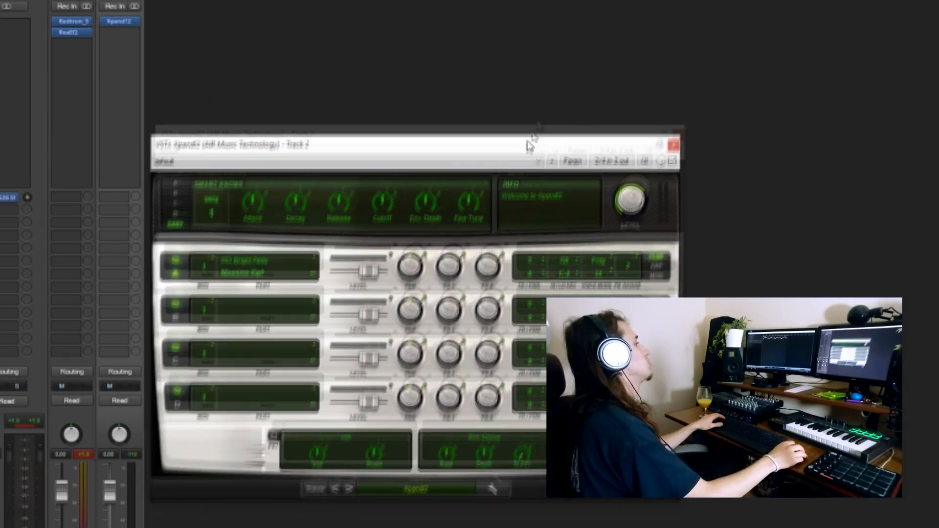
pyautogui.moveTo(528, 143); pyautogui.dragTo(556, 15)
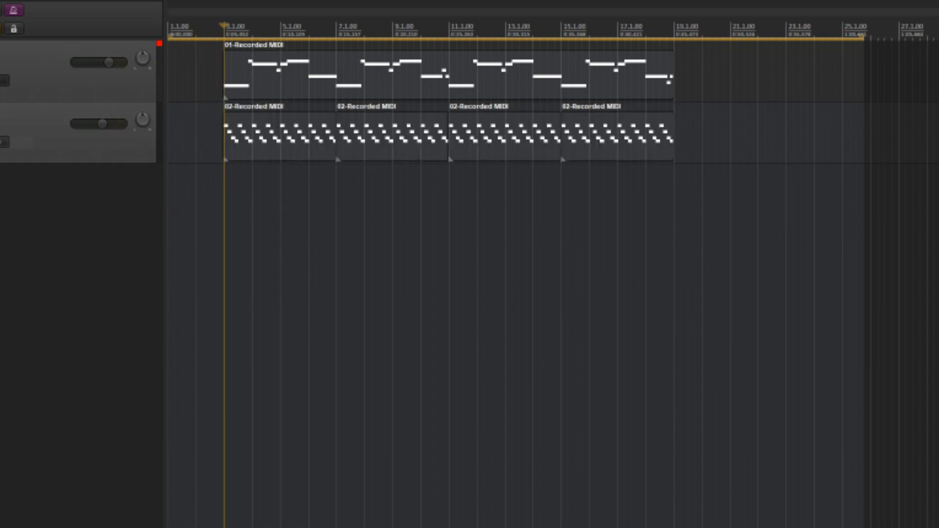
pyautogui.doubleClick(38, 110)
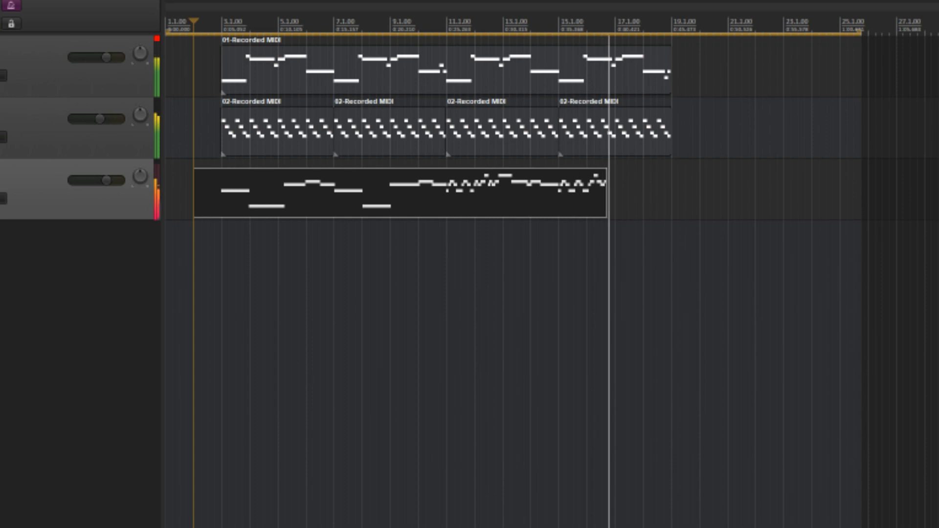
# Step: Insert a fourth track below the strings and search its plugin list for "hybri"
pyautogui.rightClick(63, 323)
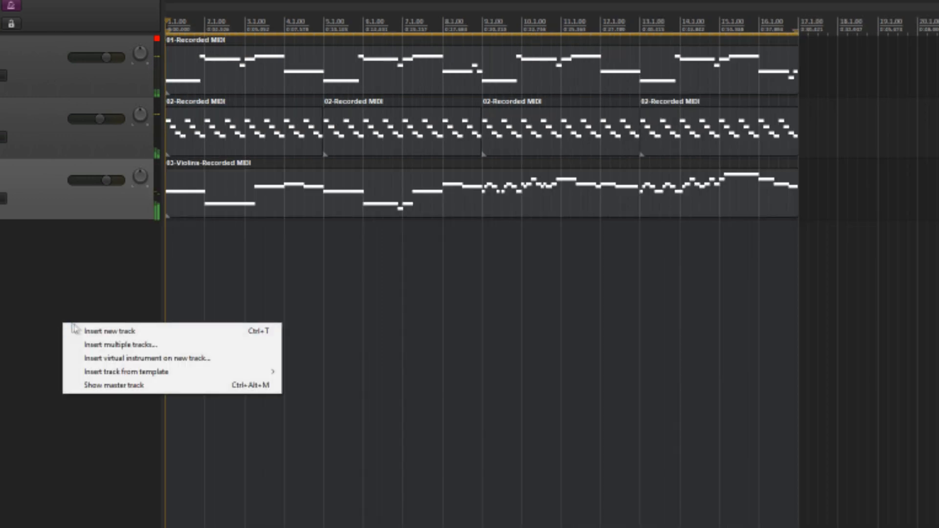
pyautogui.click(108, 331)
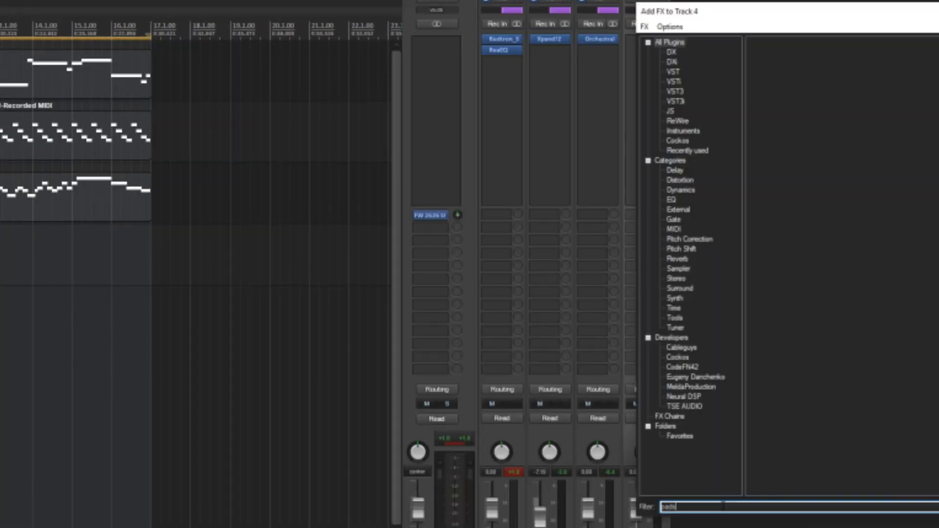
pyautogui.write('hybri')
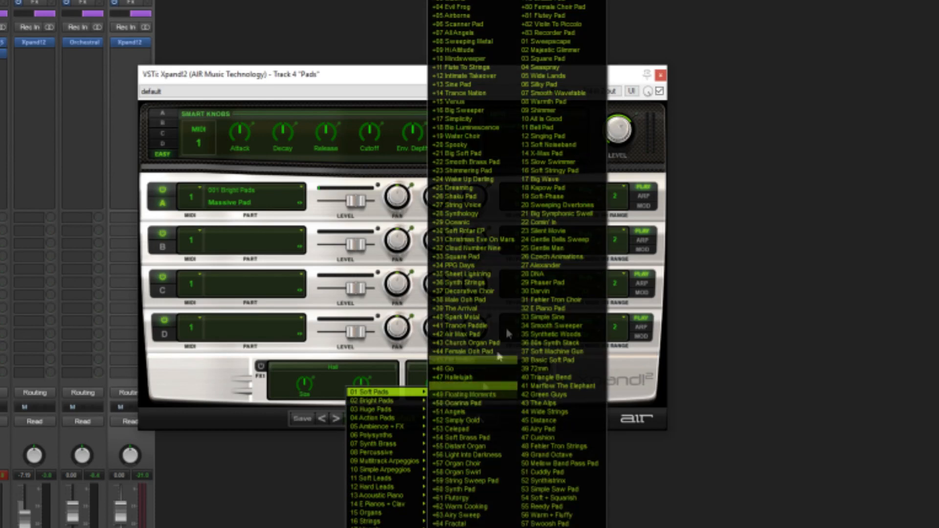
# Step: Load the +28 Synthology preset in Xpand!2 on the Pads track and browse onward to +39 The Arrival
pyautogui.click(482, 218)
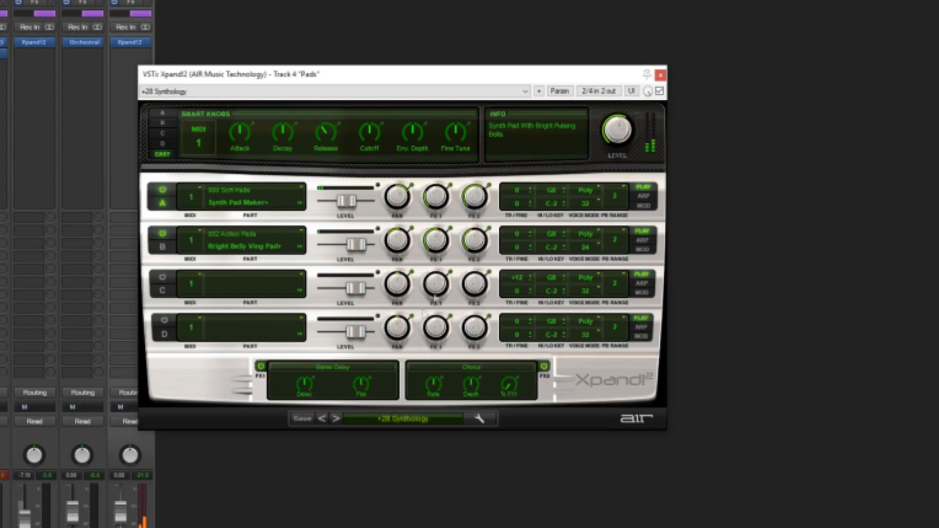
pyautogui.click(335, 420)
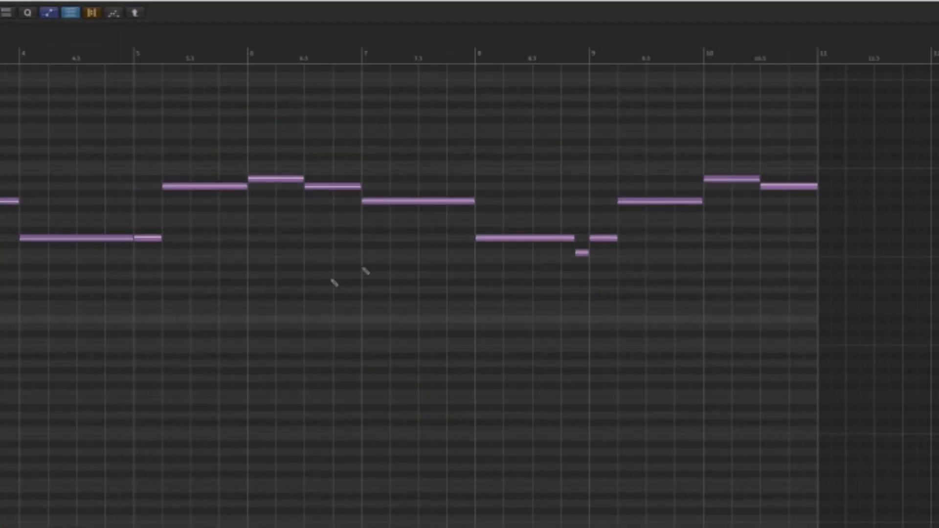
pyautogui.press('space')
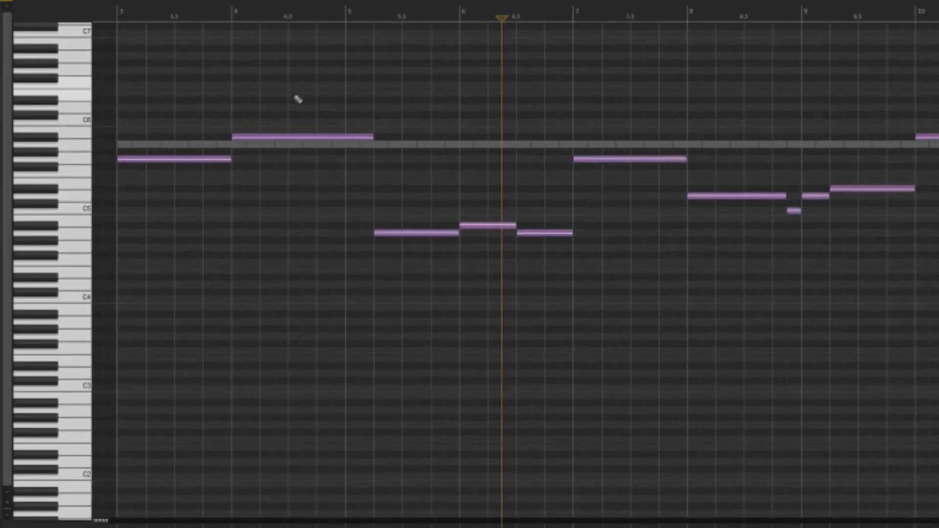
# Step: Transpose all notes of the pad part down one octave
pyautogui.moveTo(937, 348); pyautogui.dragTo(196, 83)
pyautogui.moveTo(146, 165); pyautogui.dragTo(146, 253)
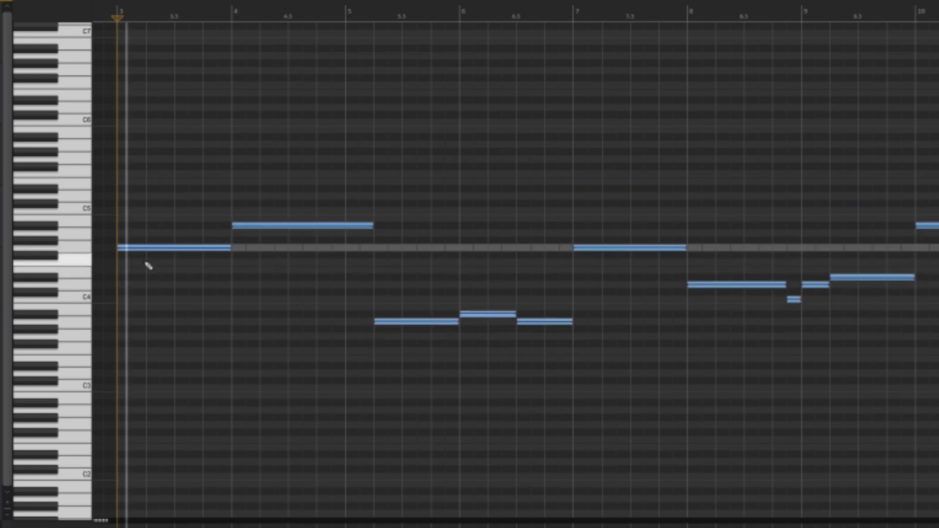
pyautogui.click(252, 335)
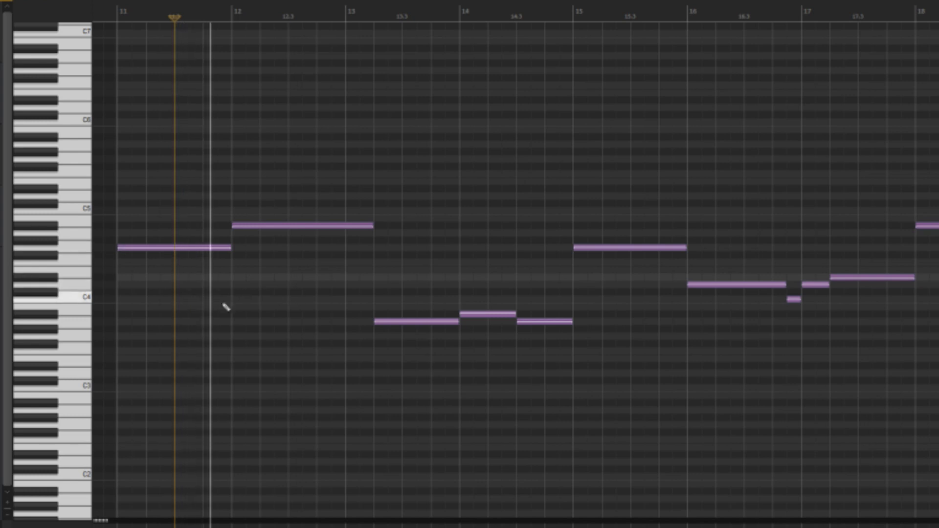
# Step: Delete the pad notes from bar 15 onward and the three low notes between bars 13 and 15
pyautogui.rightClick(393, 293)
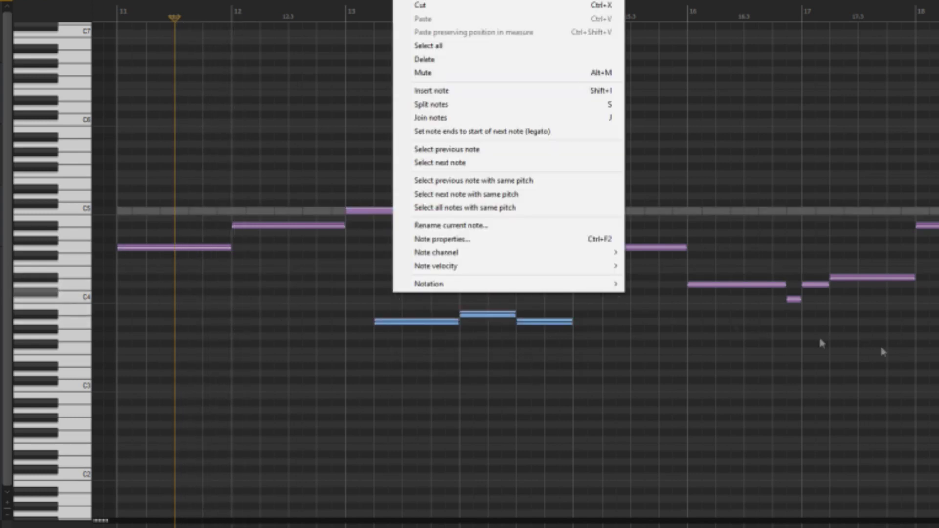
pyautogui.click(736, 328)
pyautogui.moveTo(937, 418); pyautogui.dragTo(565, 161)
pyautogui.press('Delete')
pyautogui.moveTo(636, 376); pyautogui.dragTo(363, 292)
pyautogui.press('Delete')
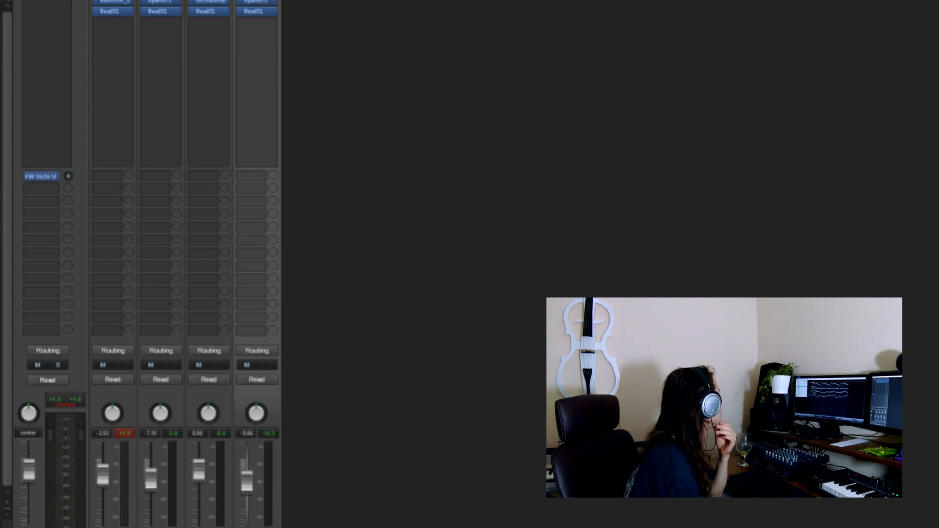
pyautogui.hotkey('ctrl', 'alt', 'n')
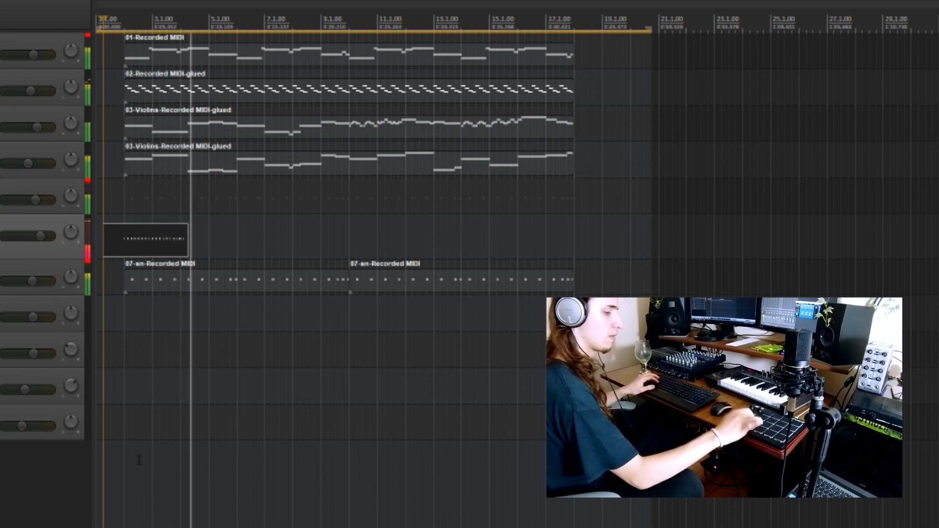
# Step: Trim the start of the hh track's recorded item to bar 2 and play the part back
pyautogui.moveTo(104, 248); pyautogui.dragTo(126, 248)
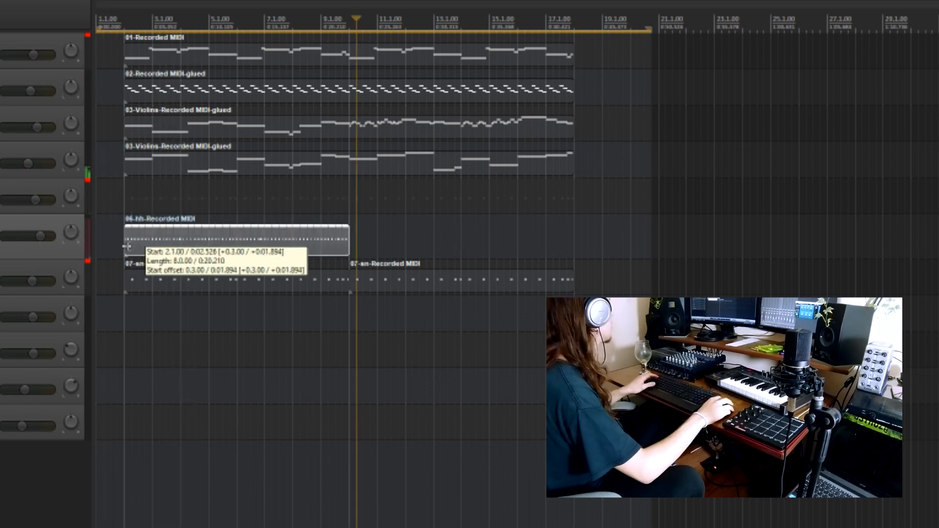
pyautogui.click(139, 244)
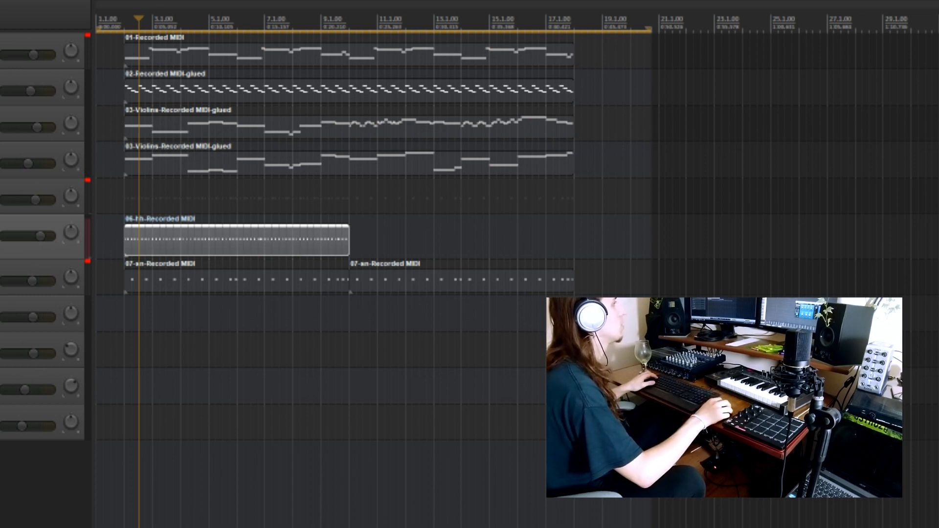
pyautogui.press('space')
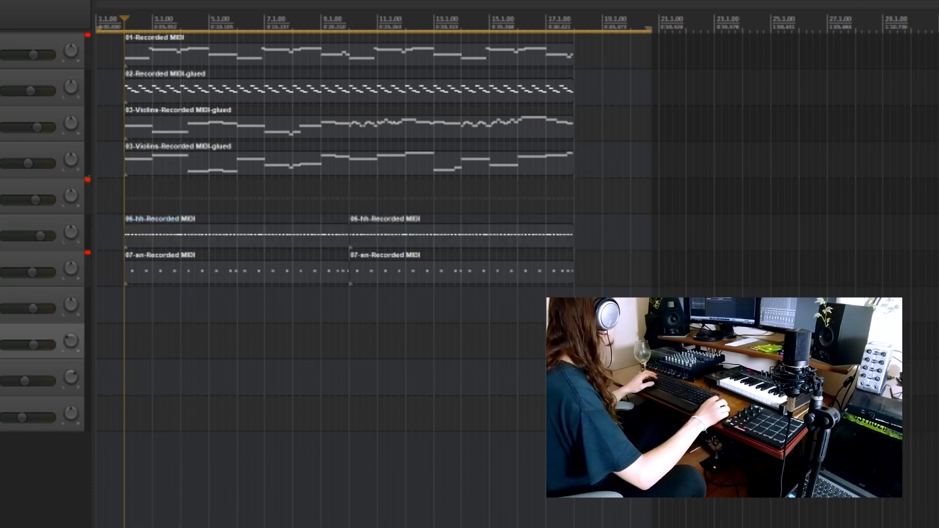
# Step: Record the kick part on the k track and disarm the track
pyautogui.scroll(2, 148, 313)
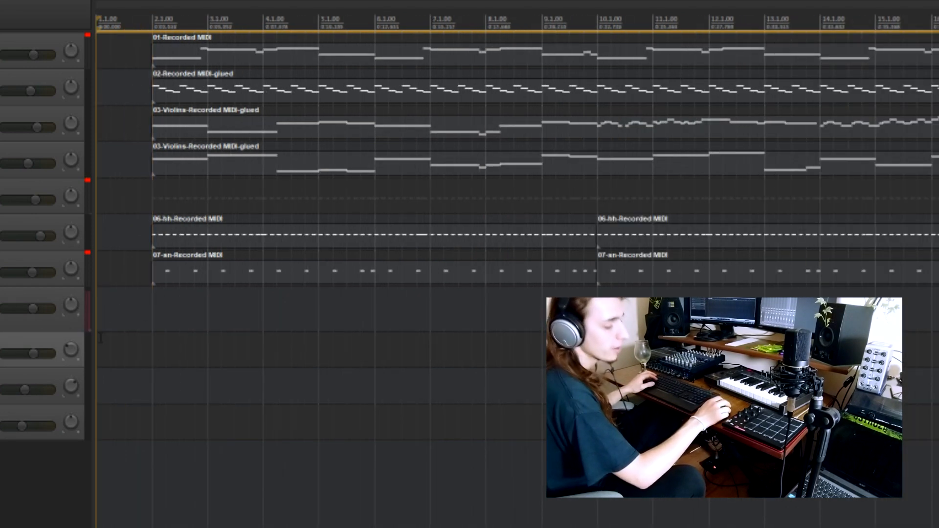
pyautogui.hotkey('ctrl', 'r')
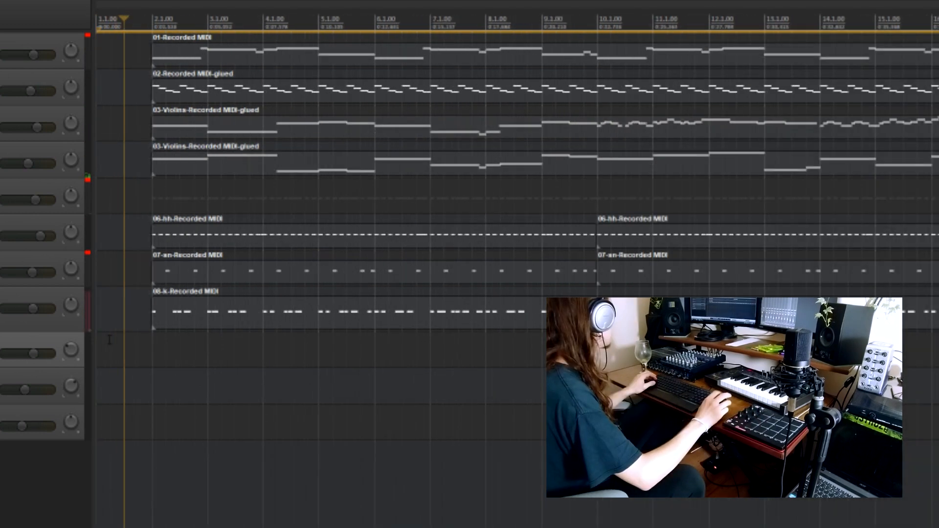
pyautogui.click(4, 308)
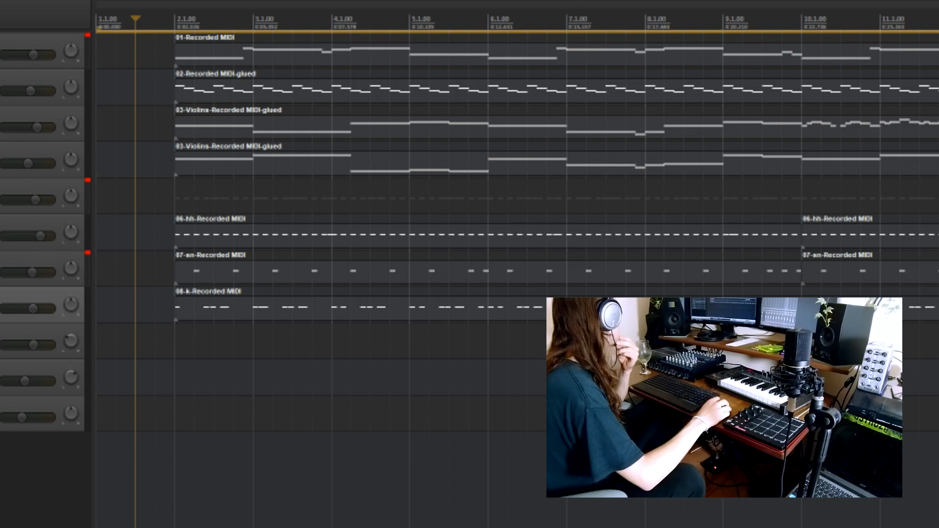
# Step: Arm the Click track, record its part and paste a copy of the item at bar 10
pyautogui.click(4, 345)
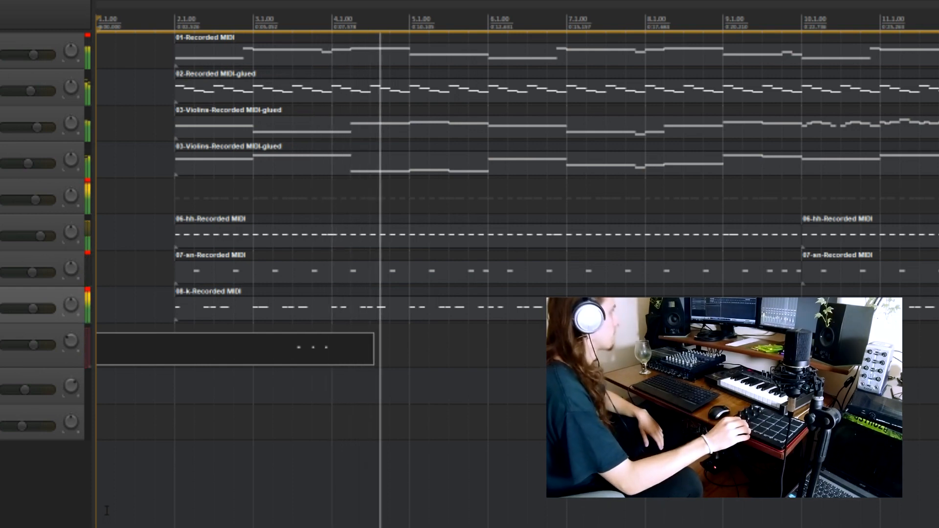
pyautogui.press('space')
pyautogui.press('-')
pyautogui.moveTo(107, 357); pyautogui.dragTo(163, 357)
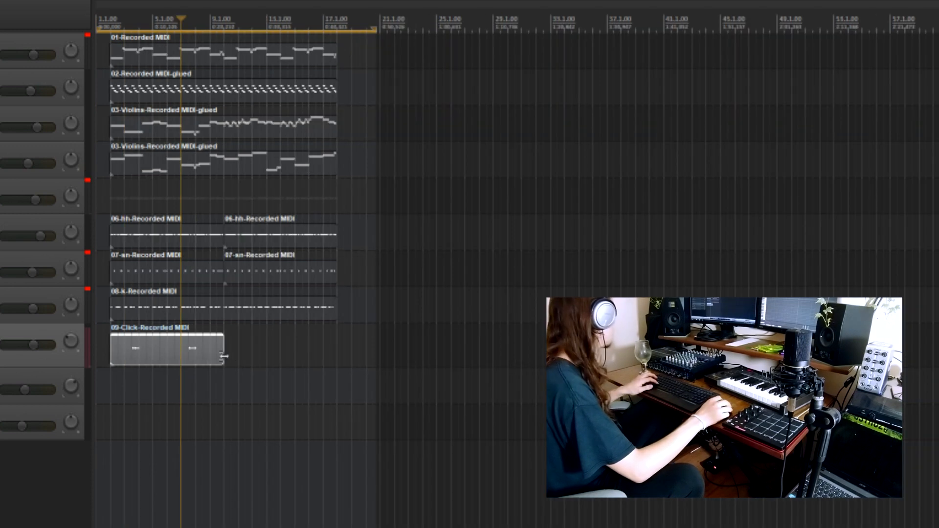
pyautogui.click(224, 356)
pyautogui.hotkey('ctrl', 'v')
# Step: Place the edit cursor at bar 2 and disarm the Click track
pyautogui.click(111, 393)
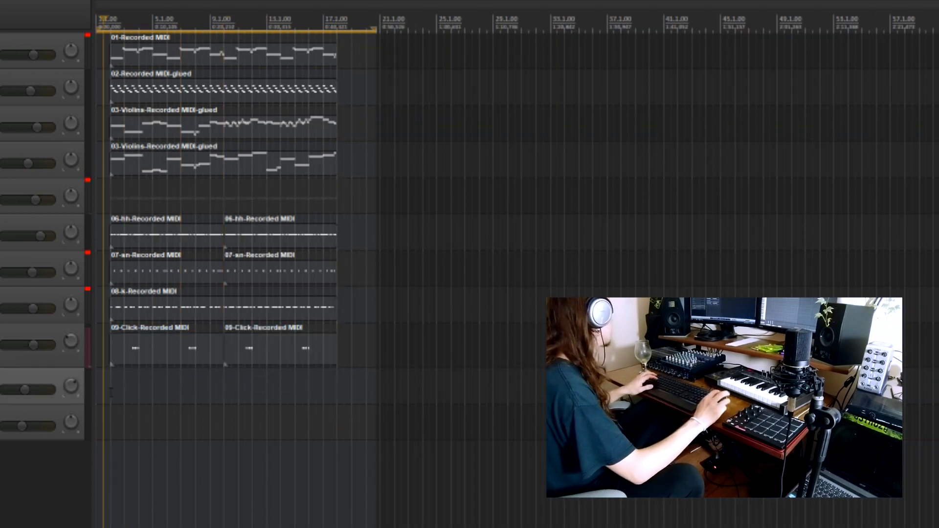
pyautogui.scroll(5, 111, 393)
pyautogui.click(1, 345)
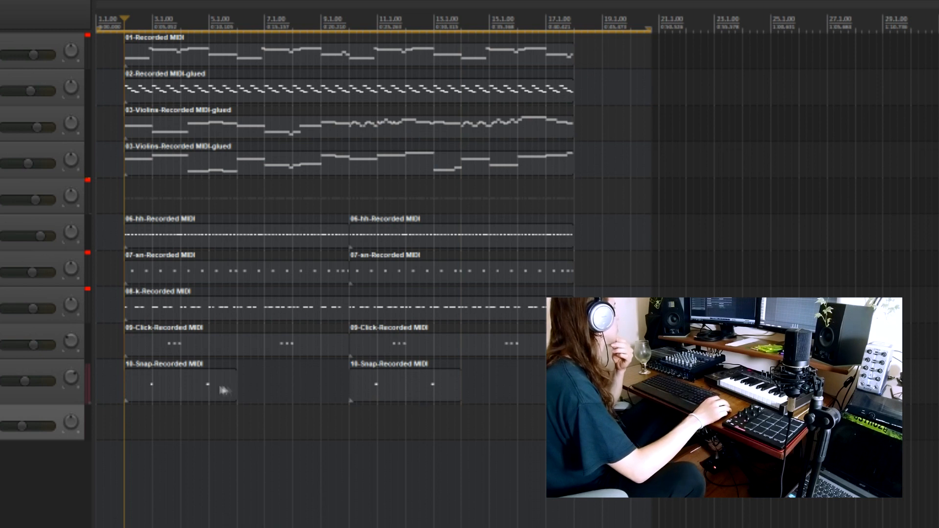
pyautogui.click(216, 391)
pyautogui.click(406, 395)
pyautogui.click(167, 395)
pyautogui.click(399, 400)
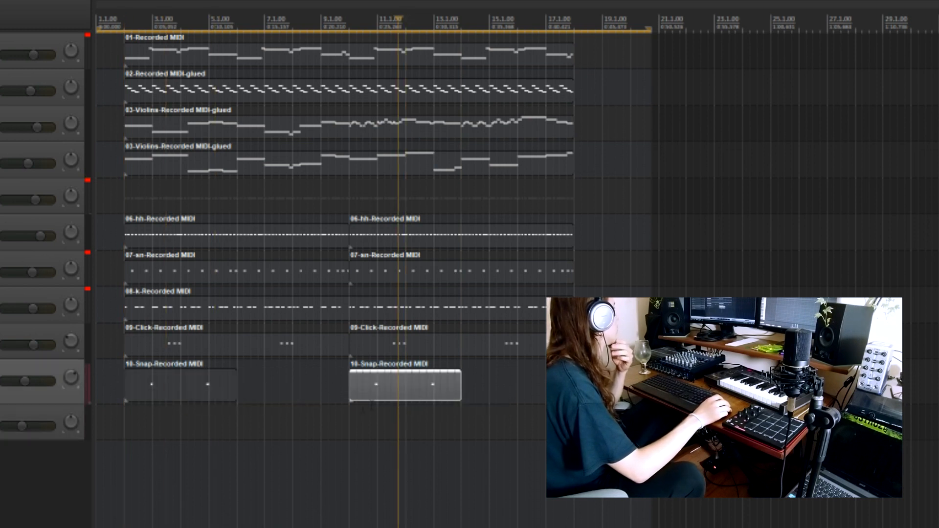
pyautogui.click(226, 424)
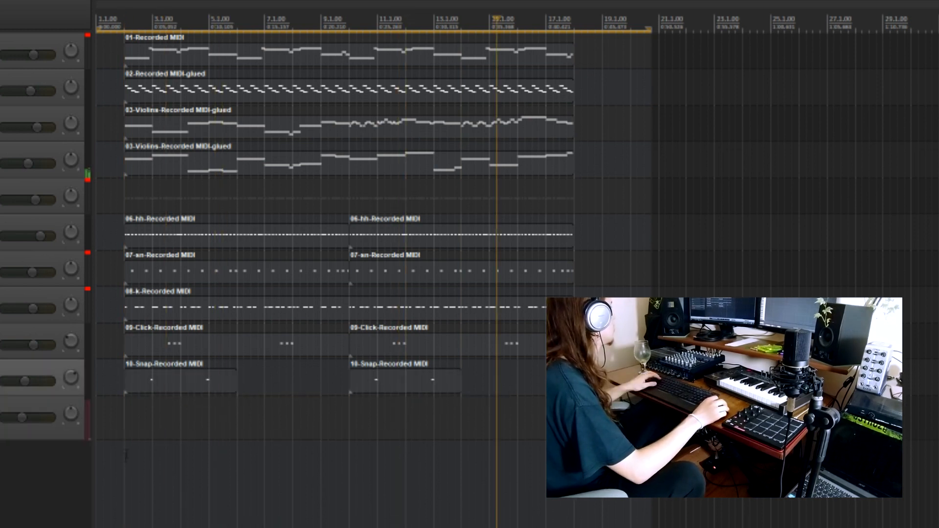
# Step: Place the edit cursor at bar 2 and start playing the arrangement from there
pyautogui.click(126, 455)
pyautogui.press('space')
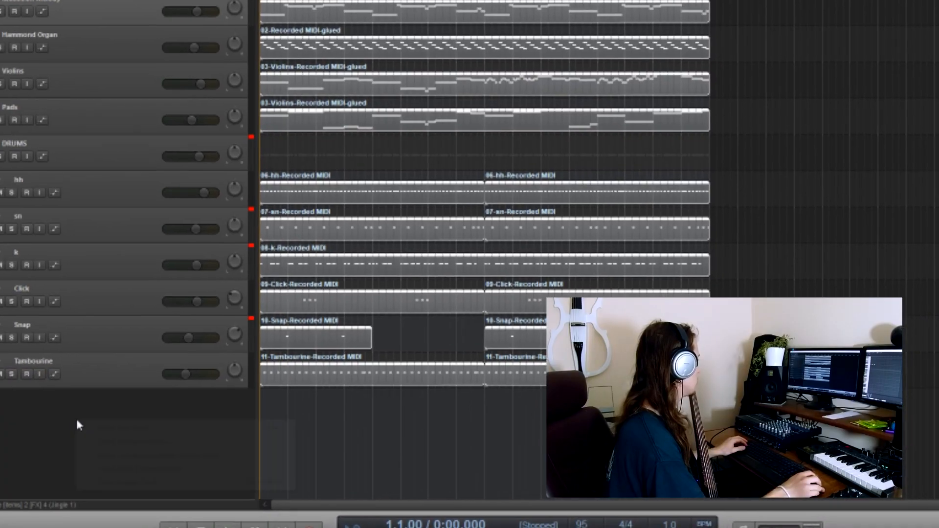
# Step: Insert a new track below the Tambourine track
pyautogui.rightClick(105, 414)
pyautogui.click(126, 424)
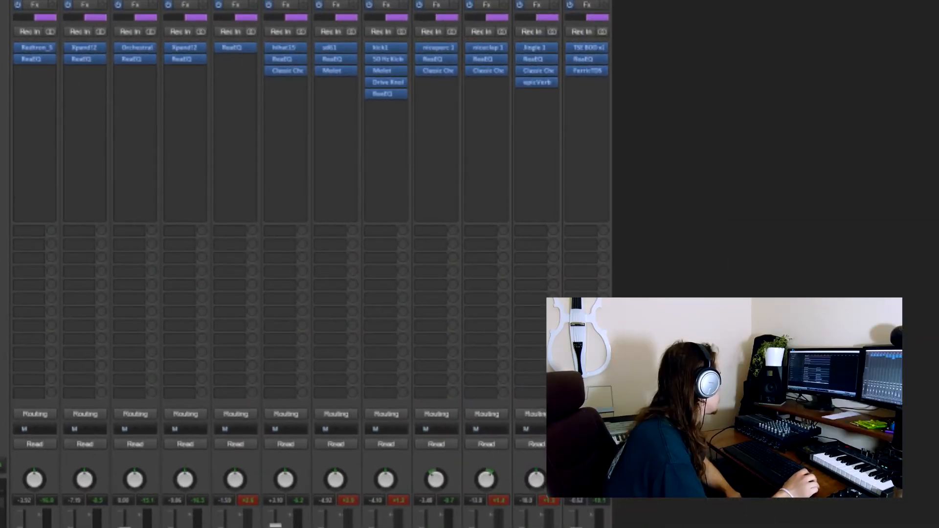
# Step: Set the detector input of ReaComp on the Bass track to Auxiliary Input L+R
pyautogui.click(840, 14)
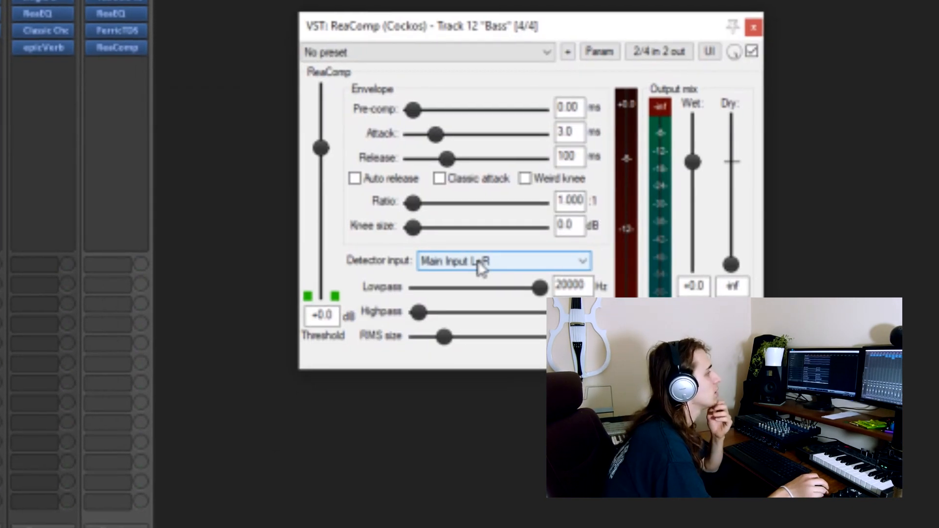
pyautogui.click(446, 264)
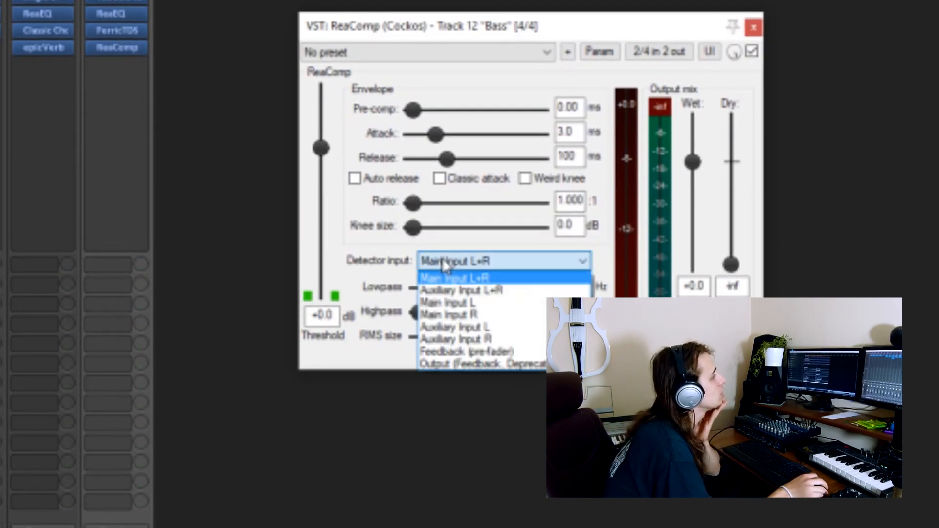
pyautogui.click(448, 290)
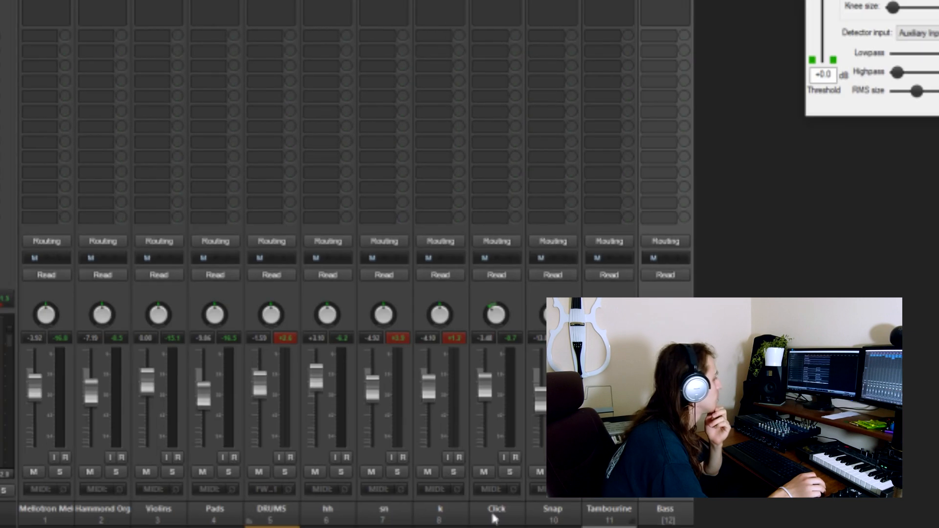
pyautogui.click(444, 279)
pyautogui.click(439, 277)
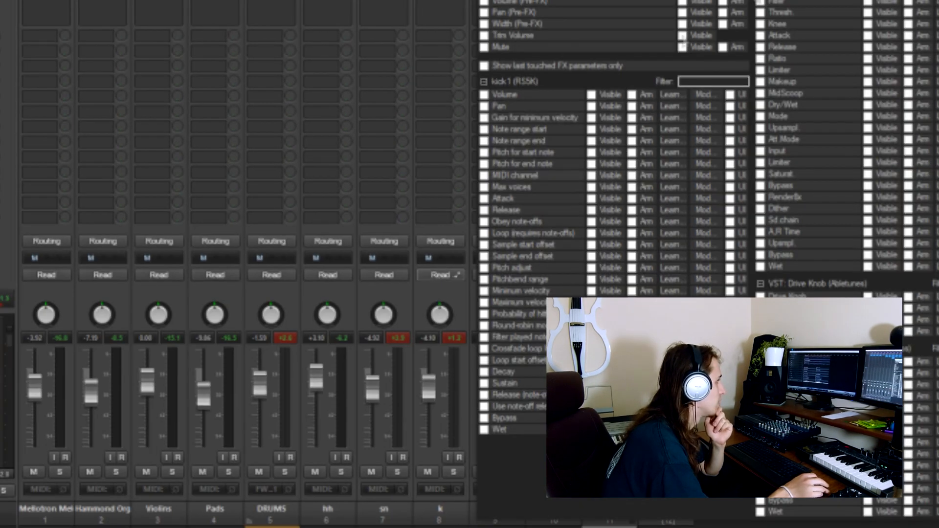
pyautogui.press('Escape')
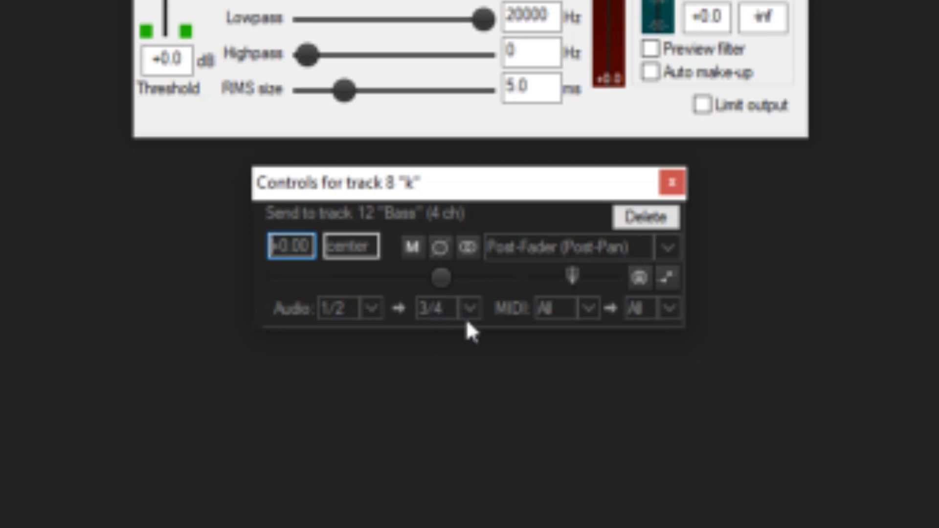
# Step: Open the MIDI source channel choices for the k track's send to the Bass track
pyautogui.click(587, 313)
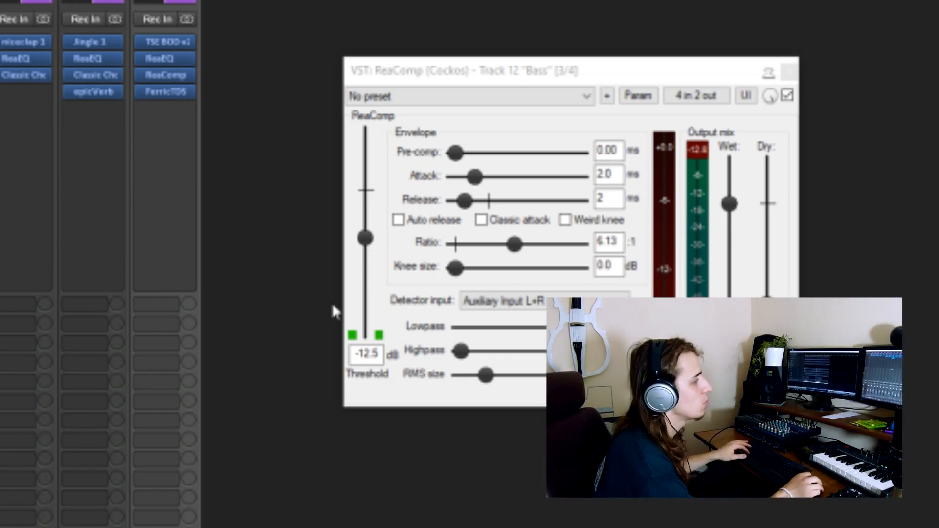
# Step: Lower the Bass track's ReaComp threshold to -14.5 dB during playback
pyautogui.press('space')
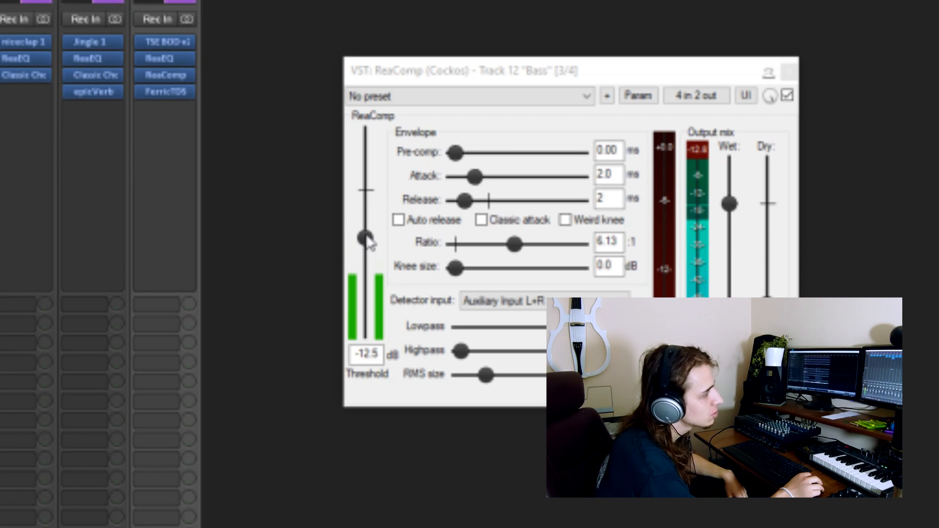
pyautogui.moveTo(366, 239); pyautogui.dragTo(368, 248)
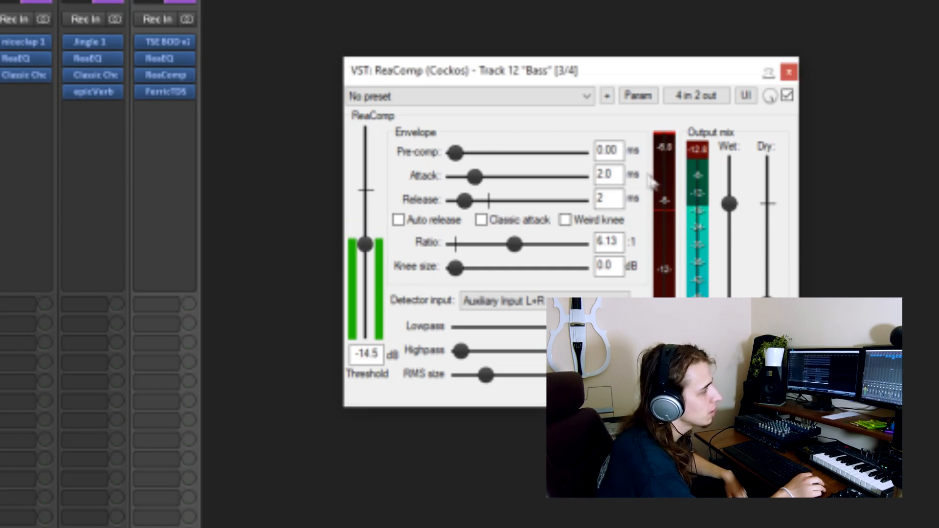